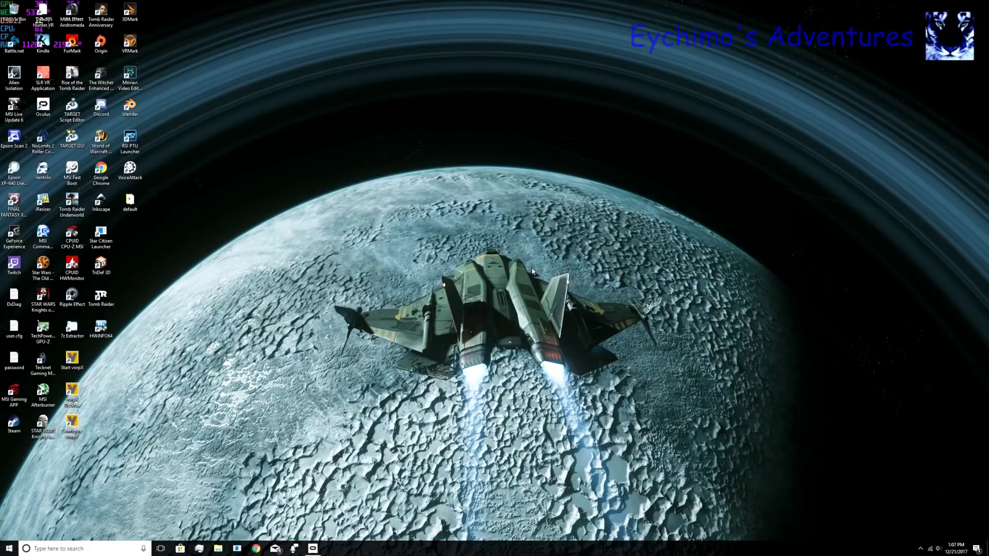
Open the vorpX configuration and go to its online cloud profiles
{"action": "mouse_move", "coordinate": [313, 547]}
{"action": "left_click", "coordinate": [917, 550]}
{"action": "right_click", "coordinate": [905, 518]}
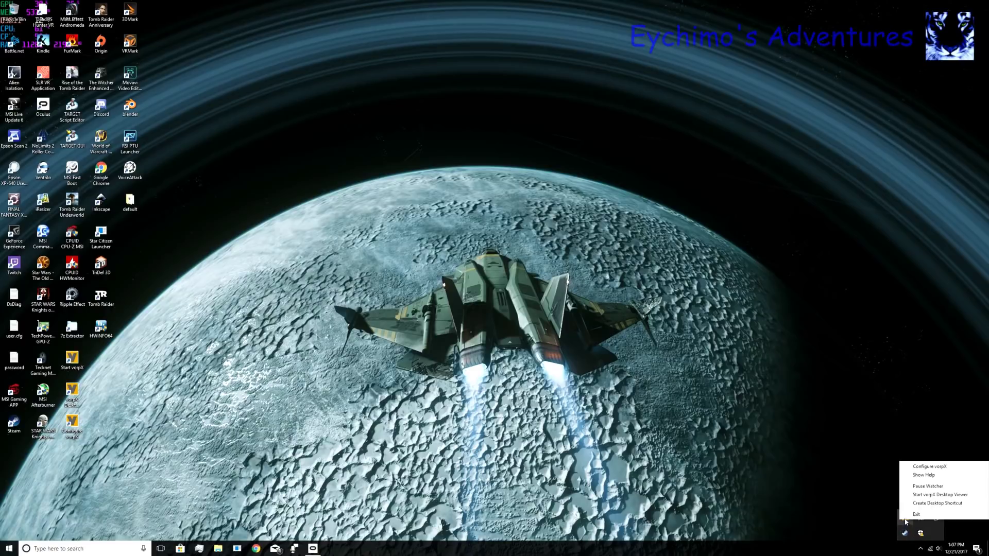
{"action": "left_click", "coordinate": [943, 467]}
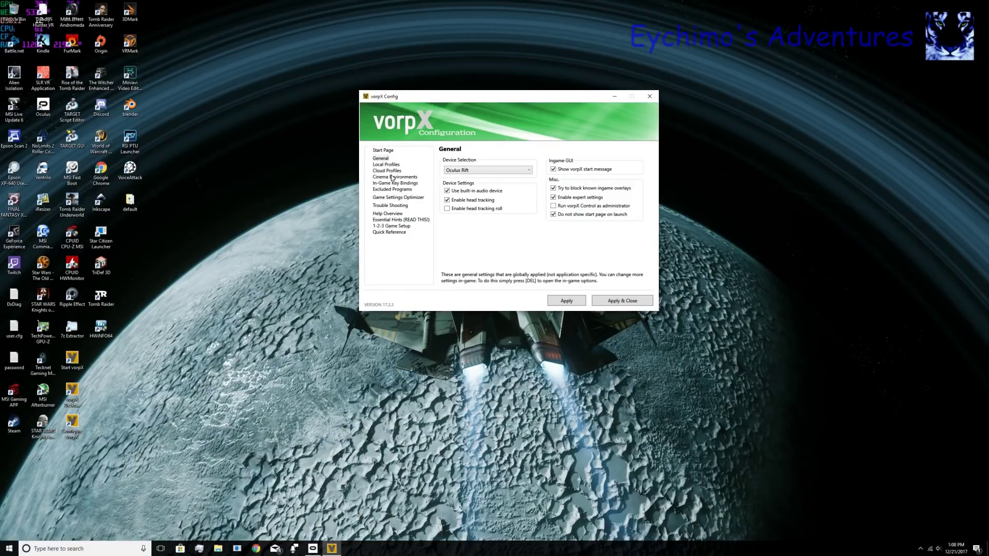
{"action": "left_click", "coordinate": [388, 172]}
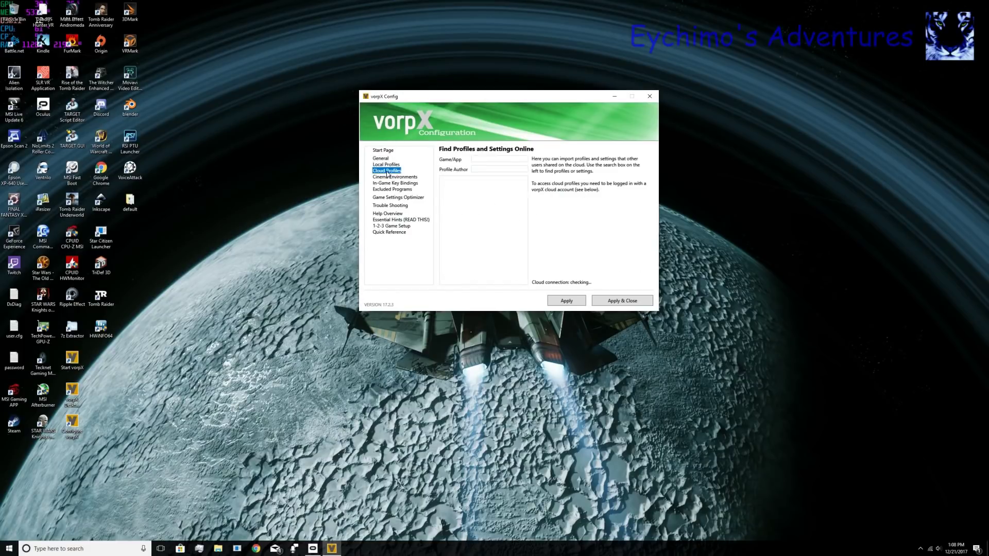
Search the cloud profiles for "rise of the tomb" and import the official Rise of the Tomb Raider profile by vorpX
{"action": "left_click", "coordinate": [487, 159]}
{"action": "left_click", "coordinate": [487, 159]}
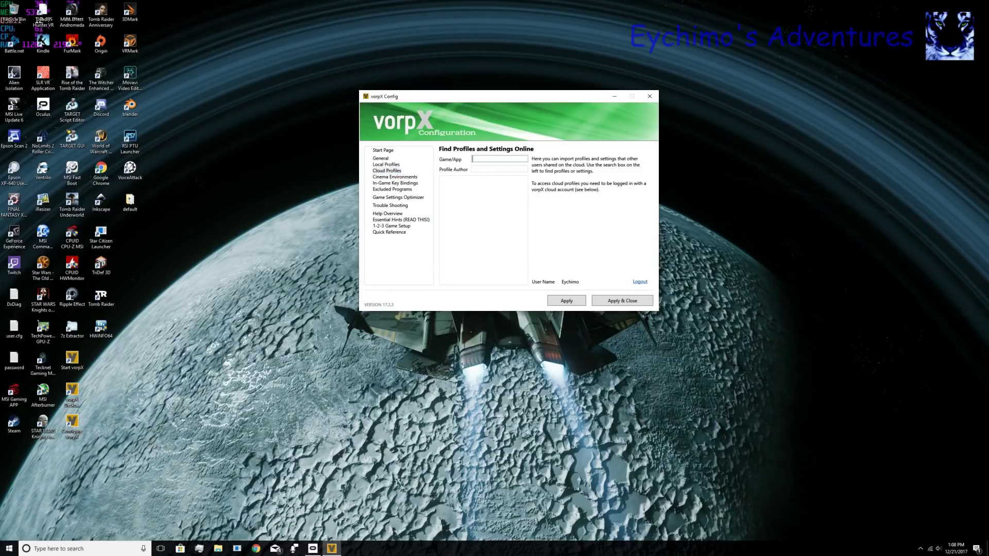
{"action": "type", "text": "rise"}
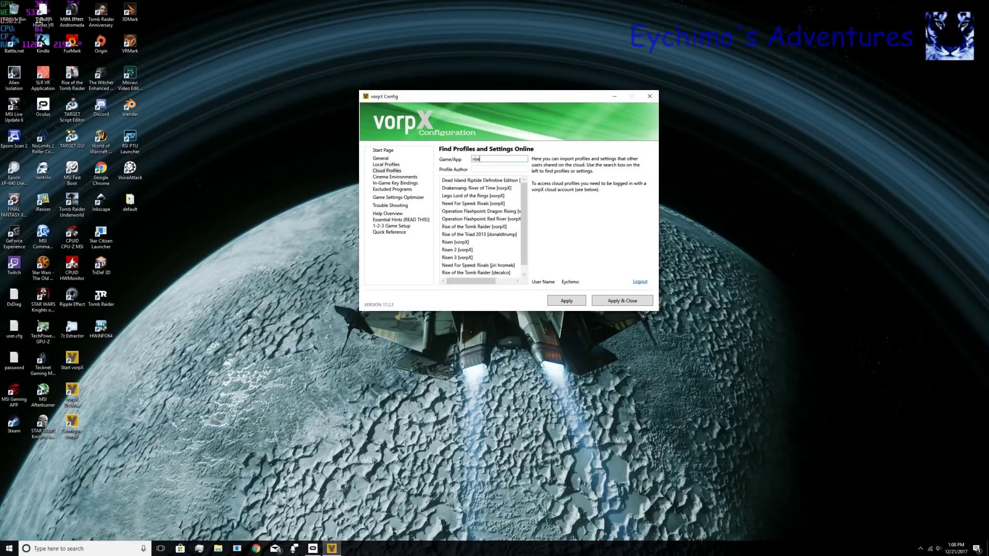
{"action": "type", "text": " of t"}
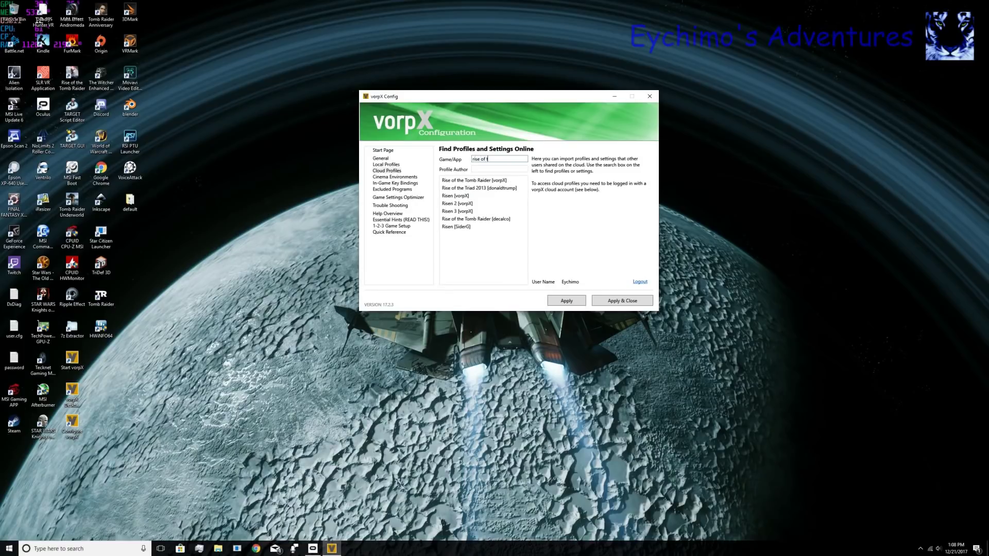
{"action": "type", "text": "he tomb"}
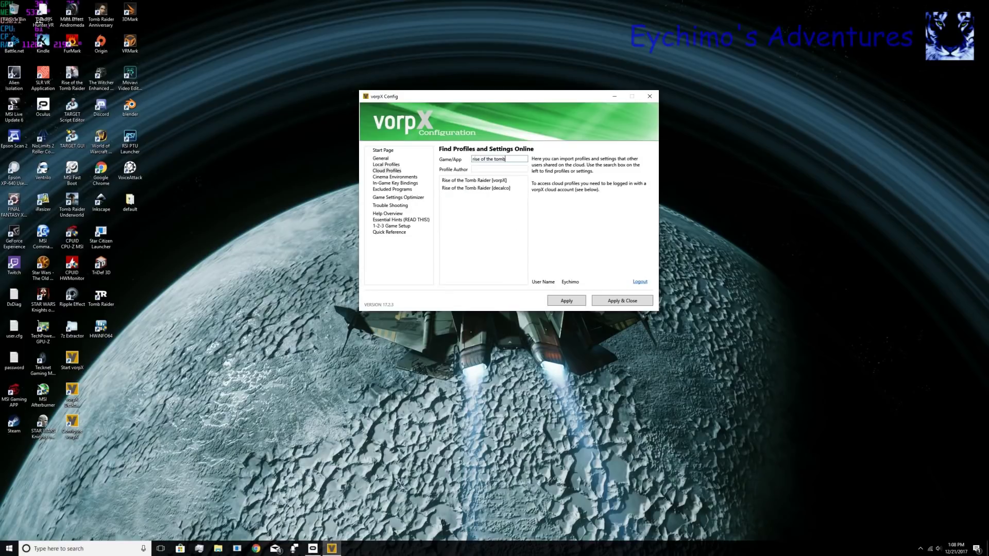
{"action": "left_click", "coordinate": [463, 181]}
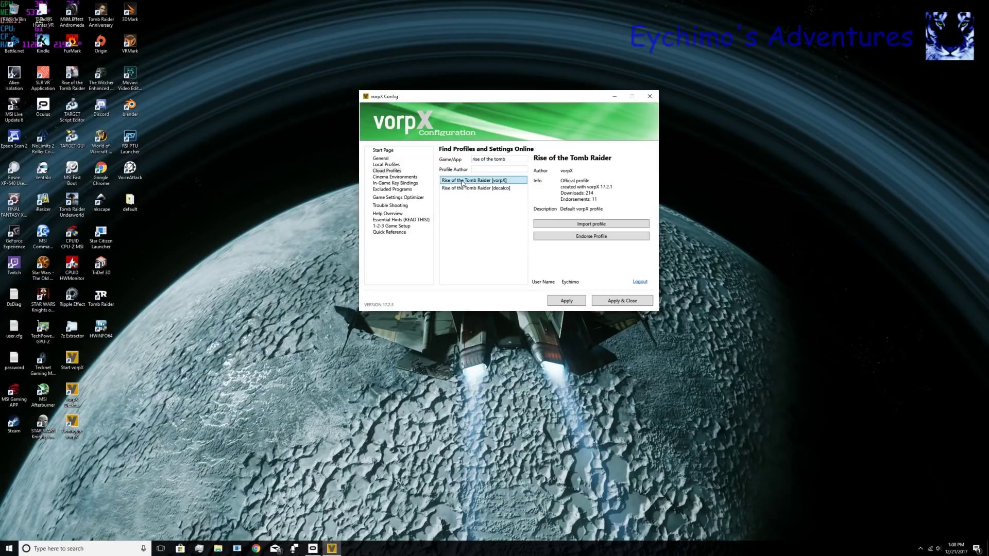
{"action": "left_click", "coordinate": [585, 227]}
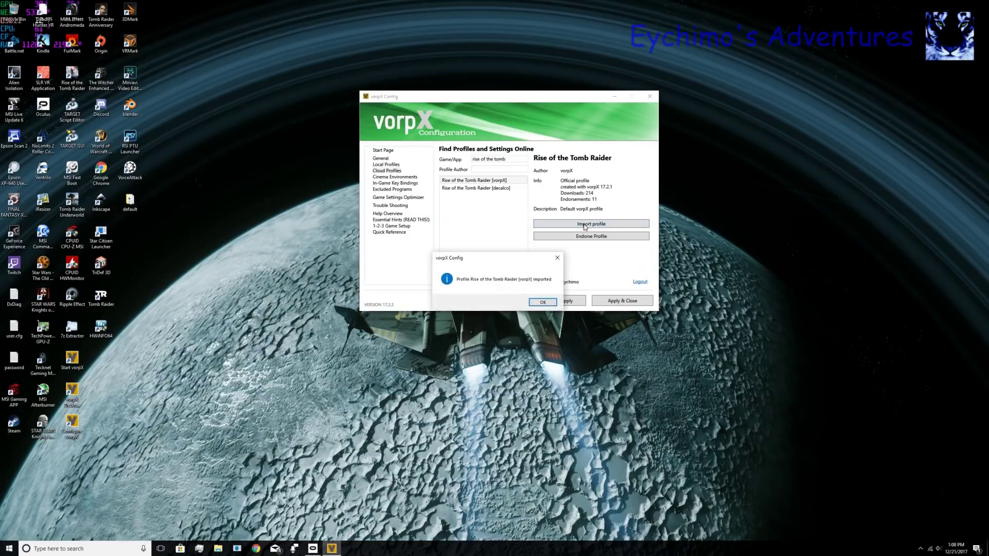
{"action": "left_click", "coordinate": [545, 303]}
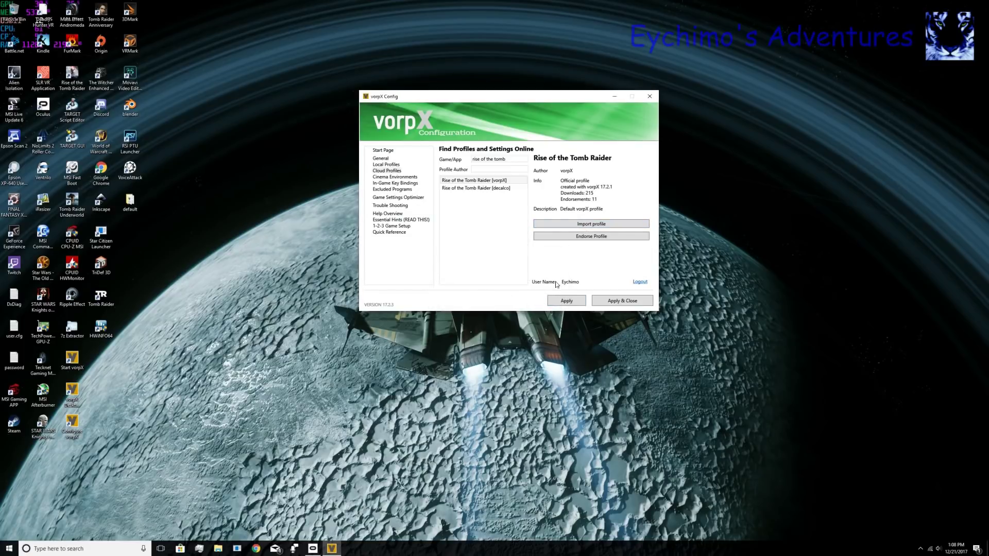
Filter the local profiles by "rise", select Rise of the Tomb Raider, then apply and close the configuration
{"action": "left_click", "coordinate": [382, 166]}
{"action": "key", "text": "Tab"}
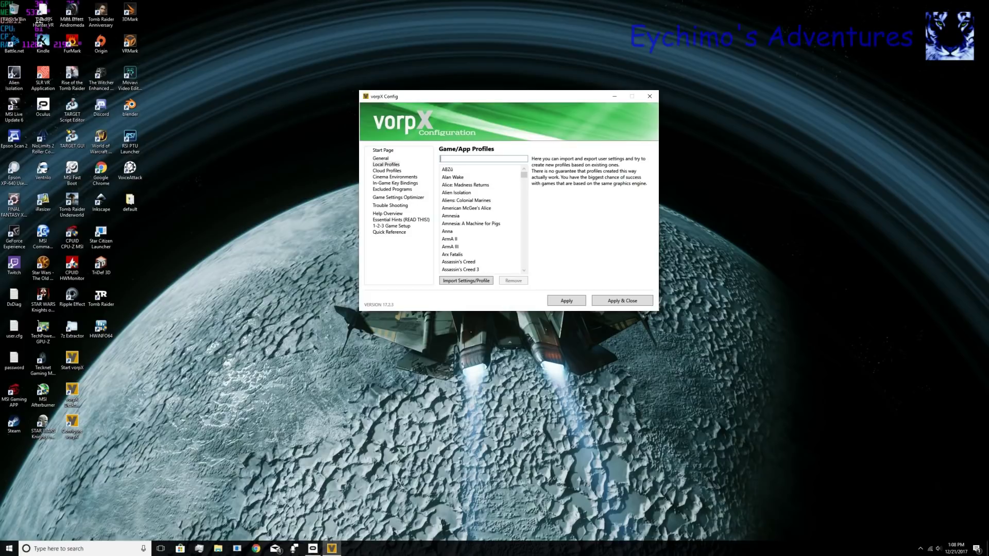
{"action": "type", "text": "ro"}
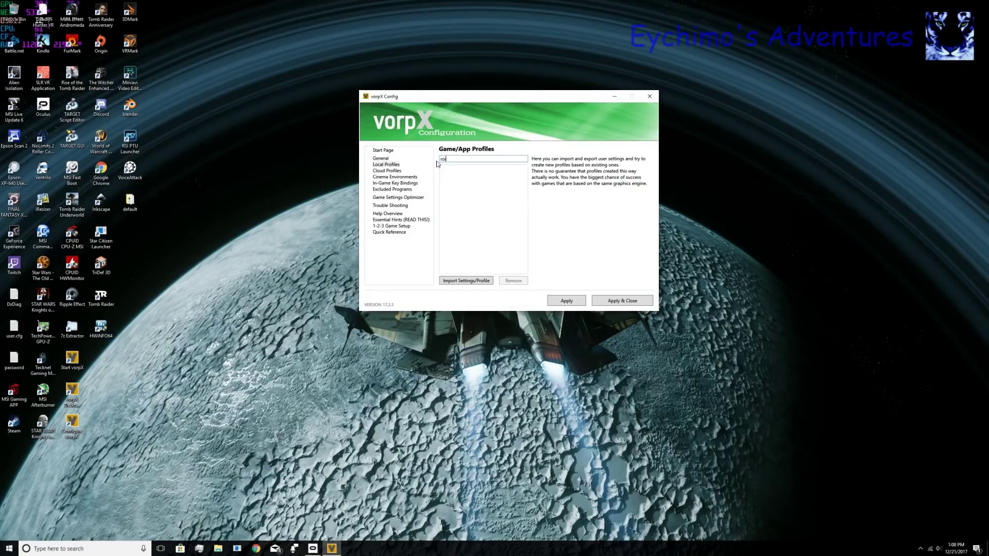
{"action": "type", "text": "i"}
{"action": "key", "text": "BackSpace"}
{"action": "key", "text": "BackSpace"}
{"action": "type", "text": "ise"}
{"action": "left_click", "coordinate": [458, 170]}
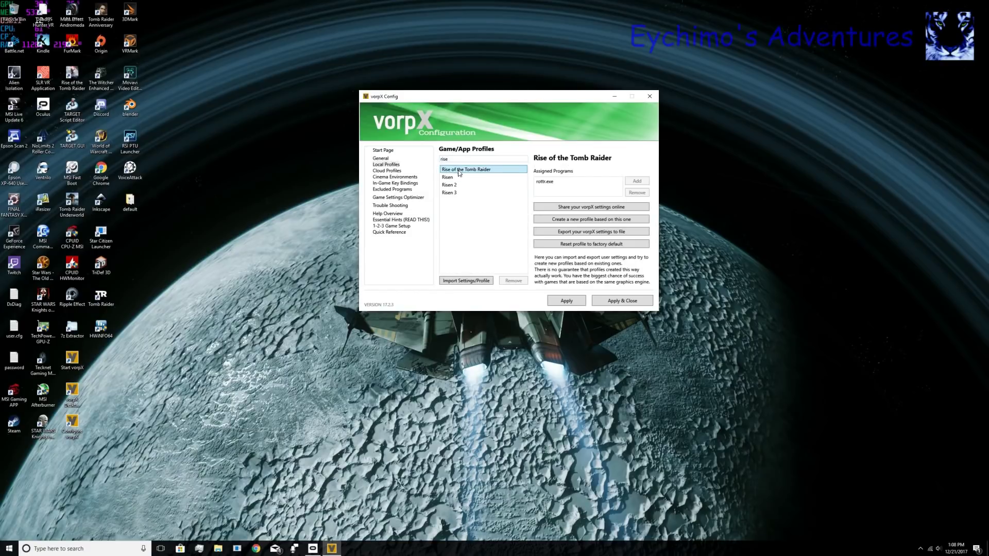
{"action": "left_click", "coordinate": [616, 302]}
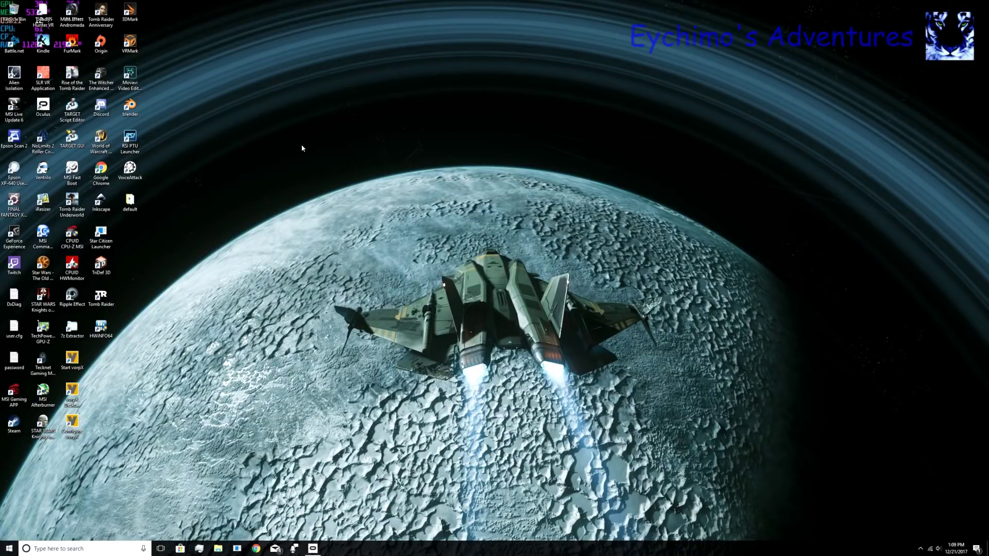
Launch Rise of the Tomb Raider, start playing and open the game's options from its main menu
{"action": "double_click", "coordinate": [74, 79]}
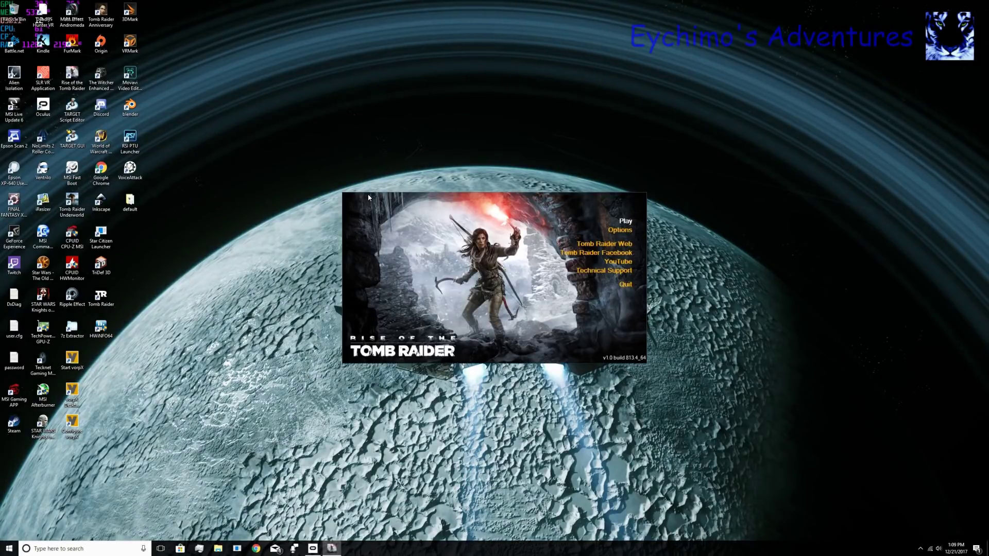
{"action": "left_click", "coordinate": [627, 221]}
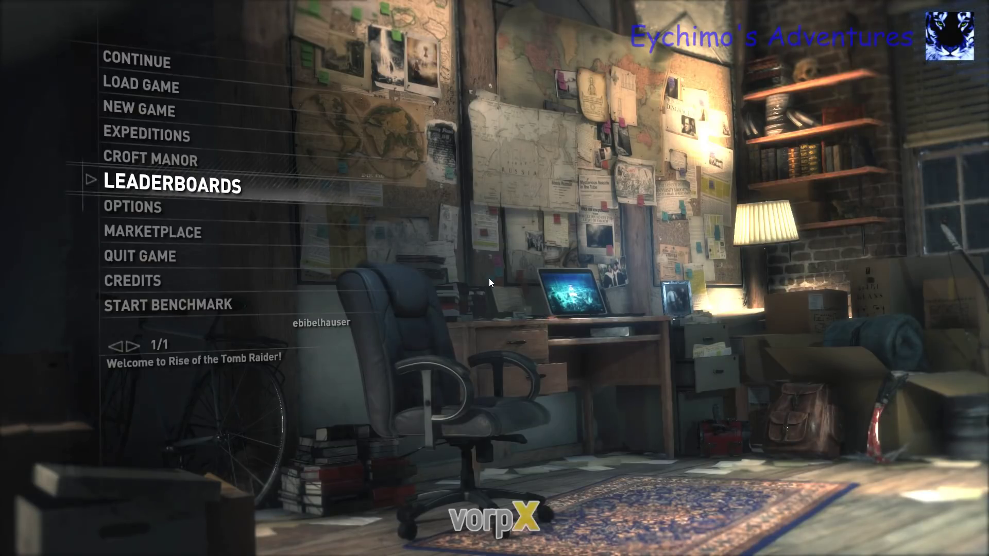
{"action": "key", "text": "Up"}
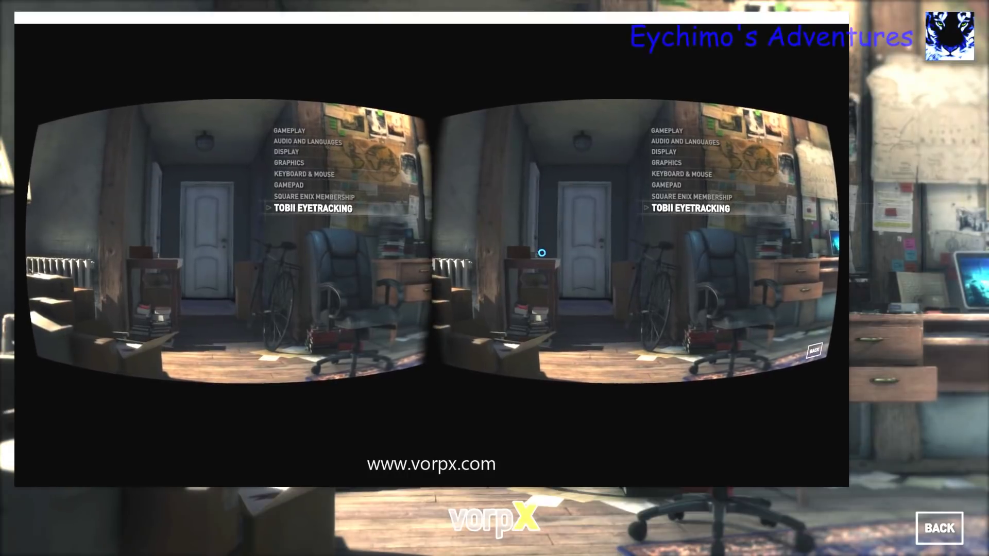
Change the Aspect Ratio Correction in vorpX's in-game image settings and return to the game's main menu
{"action": "key", "text": "Delete"}
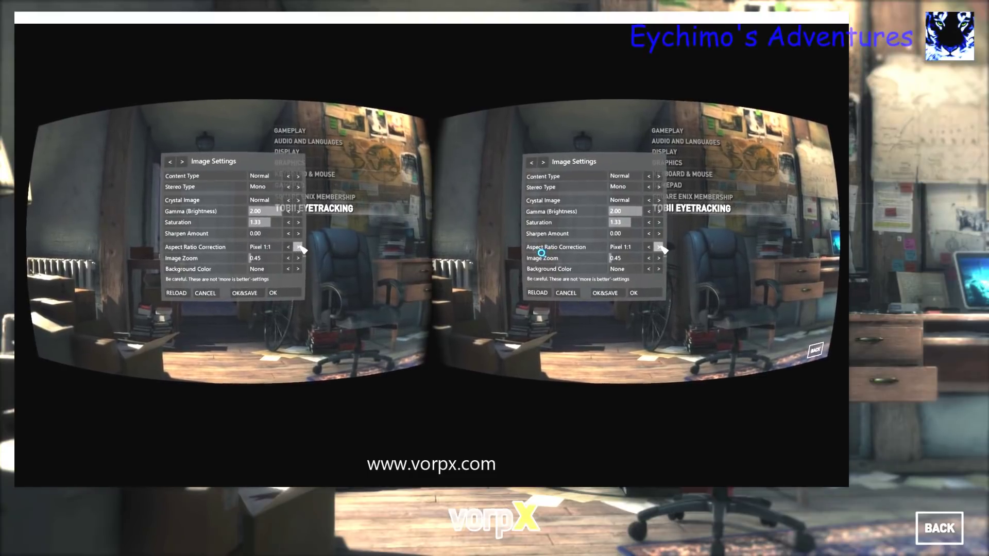
{"action": "left_click", "coordinate": [294, 248]}
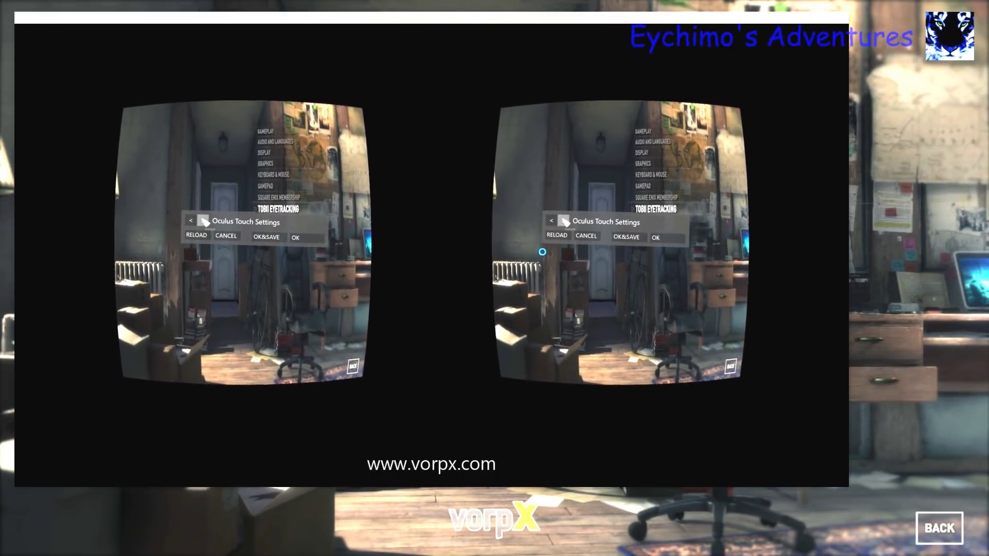
{"action": "key", "text": "Left"}
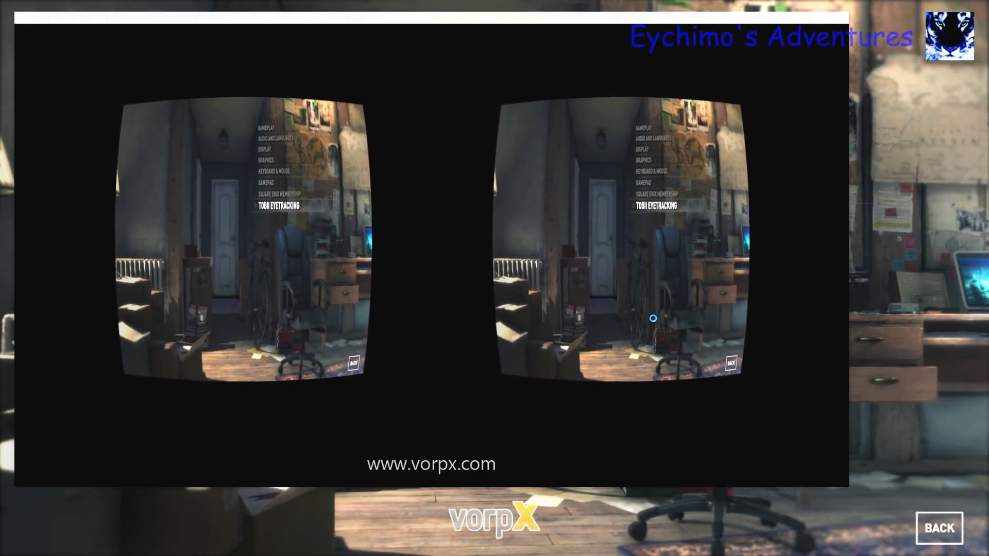
{"action": "key", "text": "Escape"}
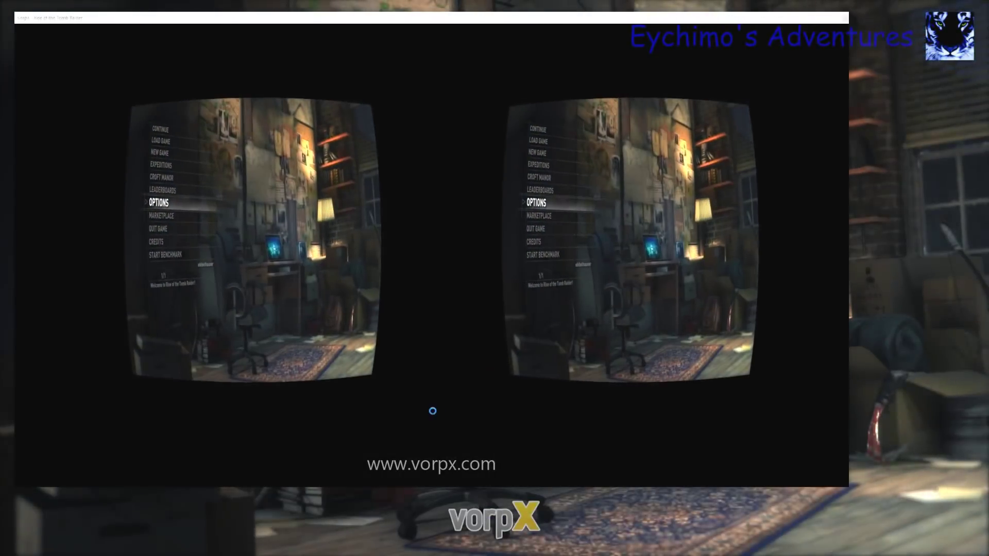
Quit the game from its main menu, confirm with Yes, and minimize the Oculus window on the desktop
{"action": "key", "text": "Down"}
{"action": "key", "text": "Down"}
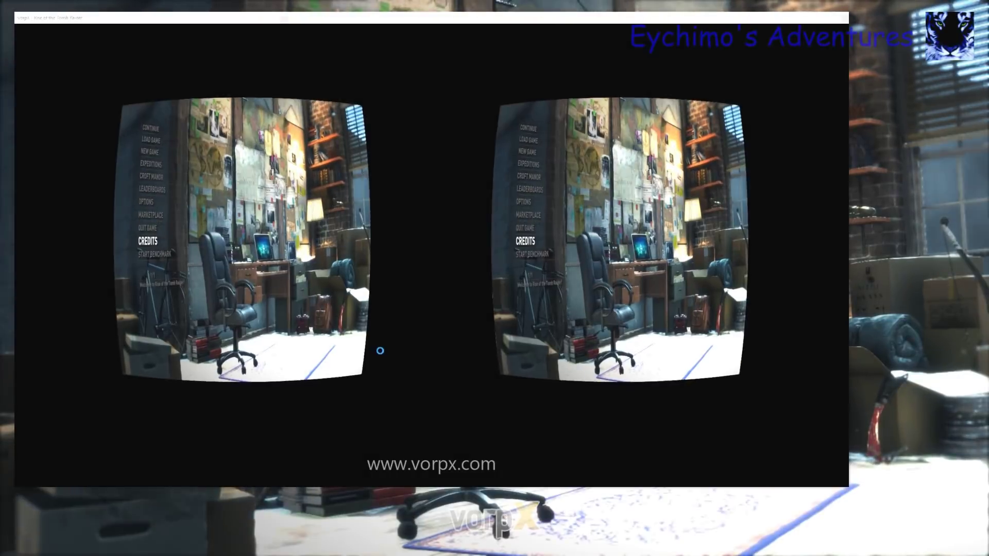
{"action": "key", "text": "Delete"}
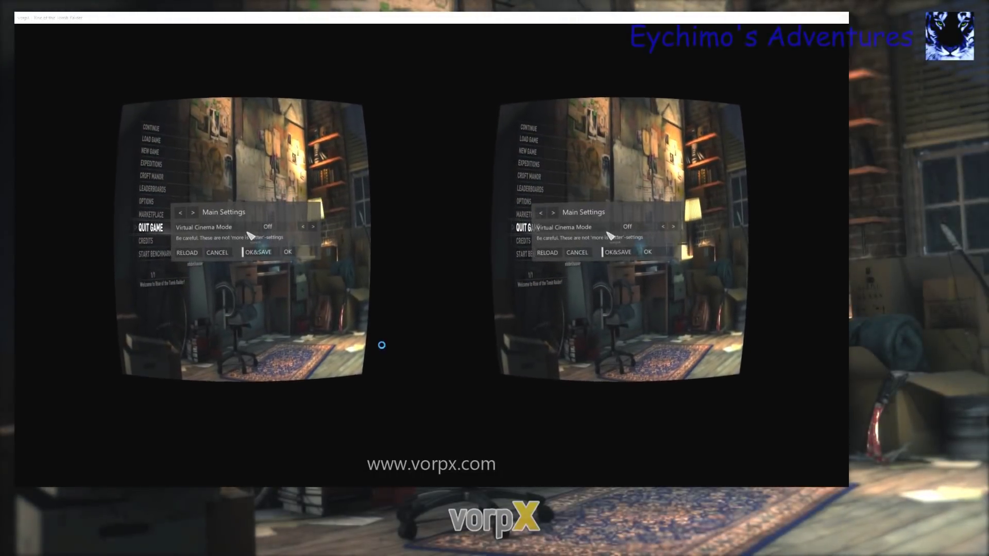
{"action": "key", "text": "Delete"}
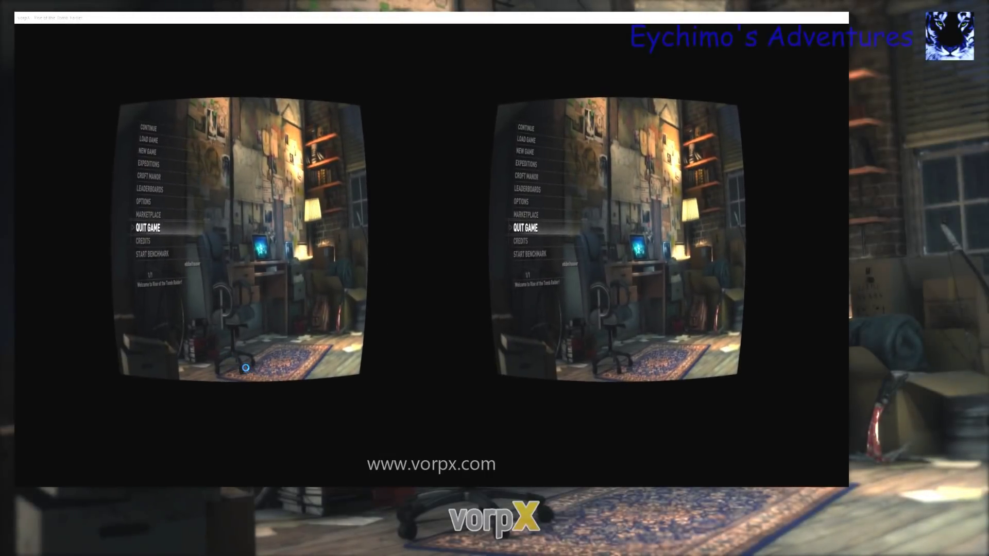
{"action": "key", "text": "Return"}
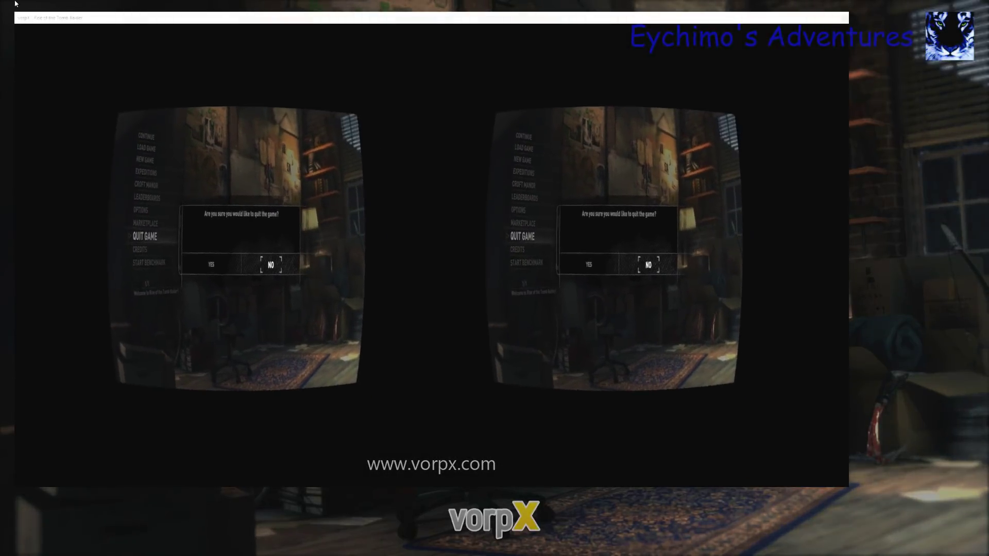
{"action": "key", "text": "Left"}
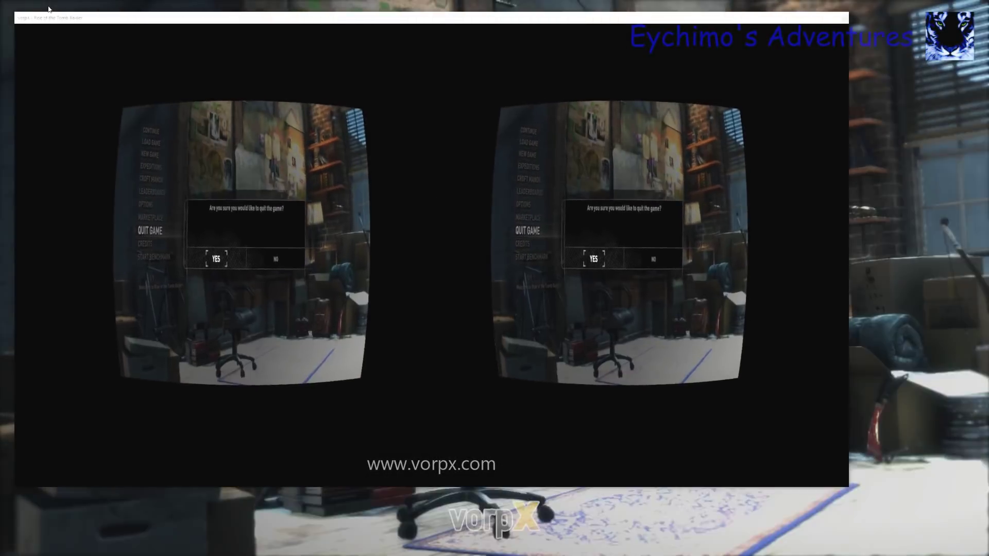
{"action": "key", "text": "Return"}
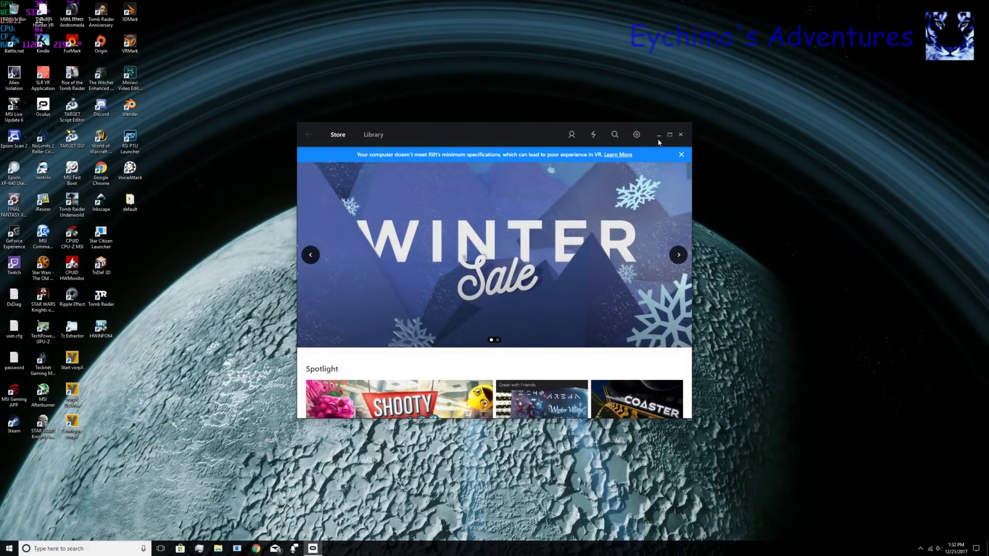
{"action": "left_click", "coordinate": [659, 135]}
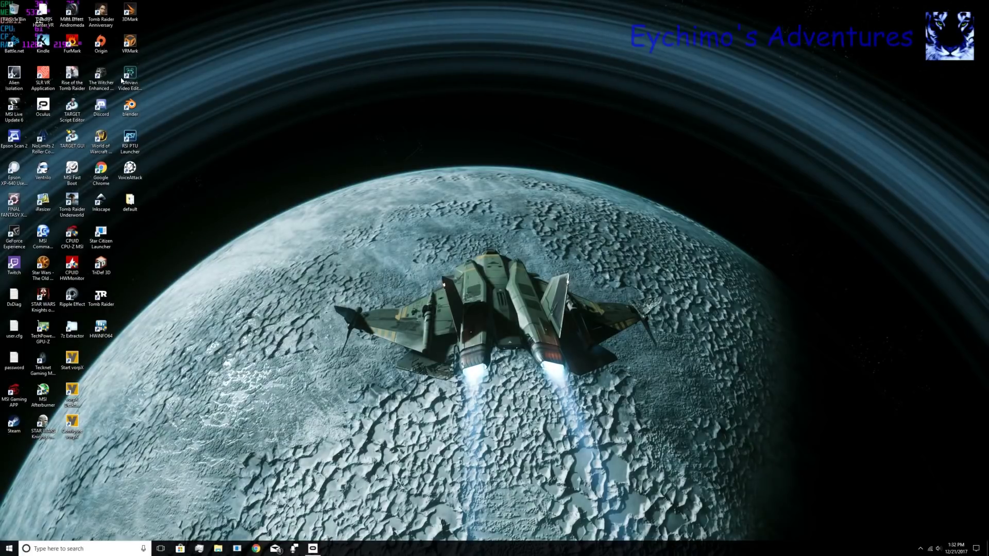
Relaunch Rise of the Tomb Raider and set Stereoscopic 3D to Side by Side in the launcher's display options
{"action": "double_click", "coordinate": [76, 81]}
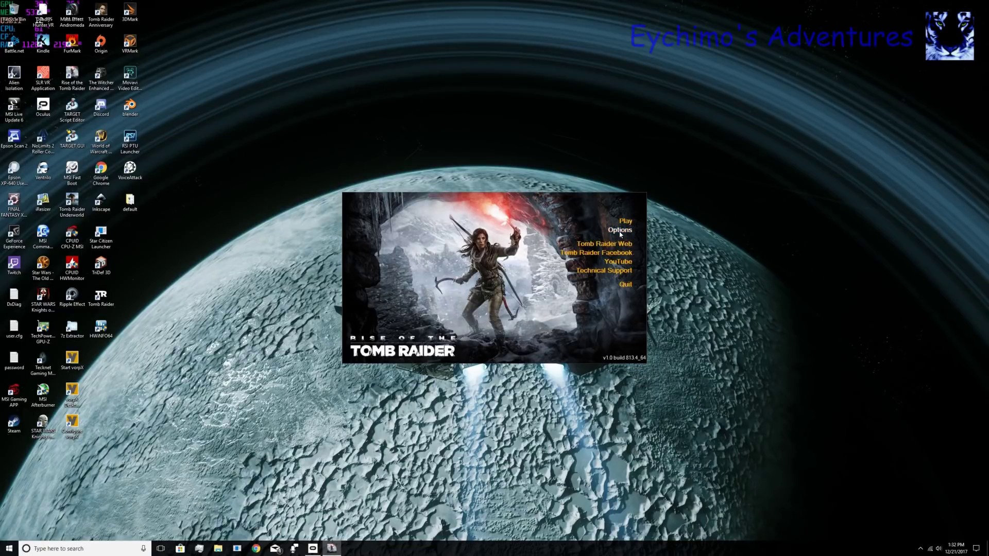
{"action": "left_click", "coordinate": [620, 233]}
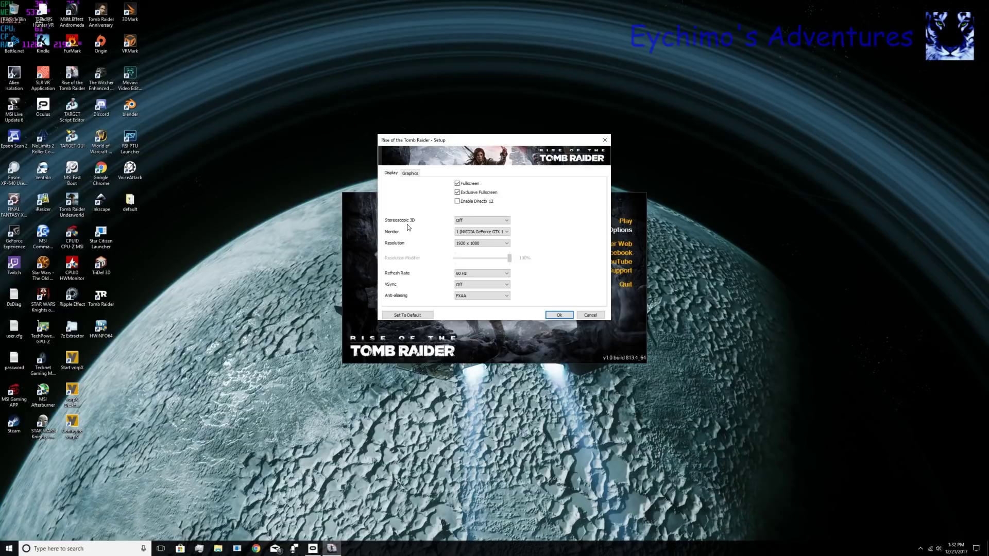
{"action": "left_click", "coordinate": [507, 221]}
{"action": "left_click", "coordinate": [473, 235]}
{"action": "left_click", "coordinate": [556, 316]}
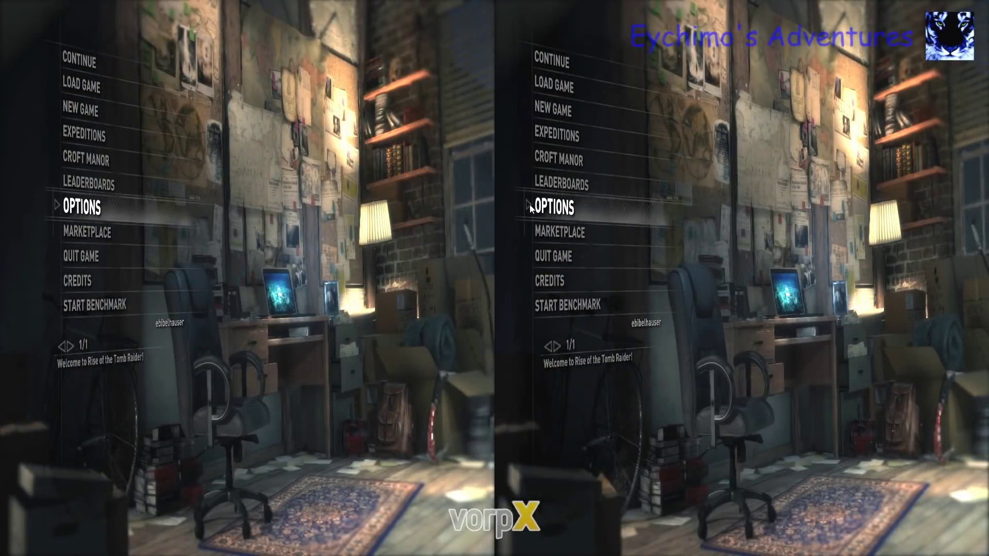
Open the game's in-game Display options and go to the Stereoscopic 3D setting to check it
{"action": "left_click", "coordinate": [531, 207]}
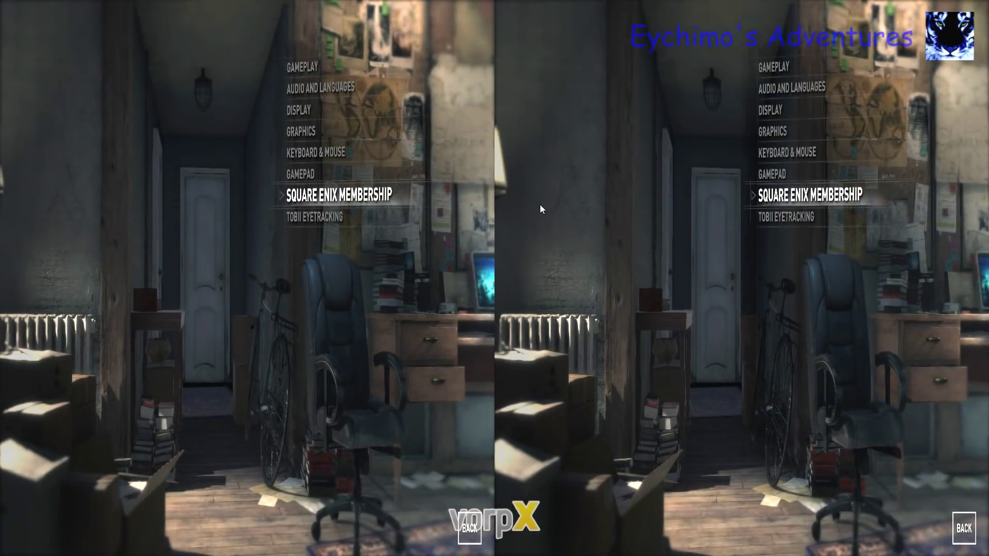
{"action": "key", "text": "Up"}
{"action": "key", "text": "Up"}
{"action": "key", "text": "Up"}
{"action": "key", "text": "Up"}
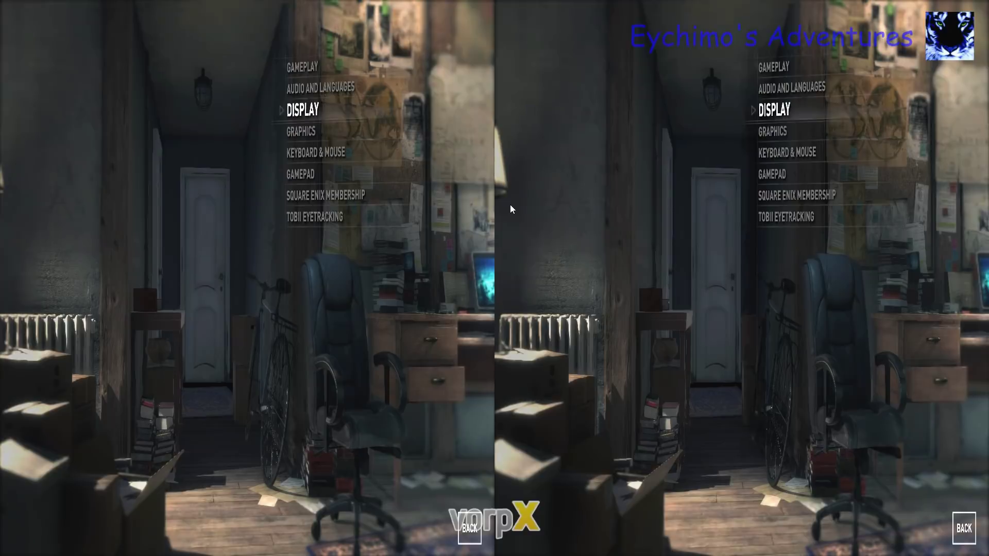
{"action": "key", "text": "Return"}
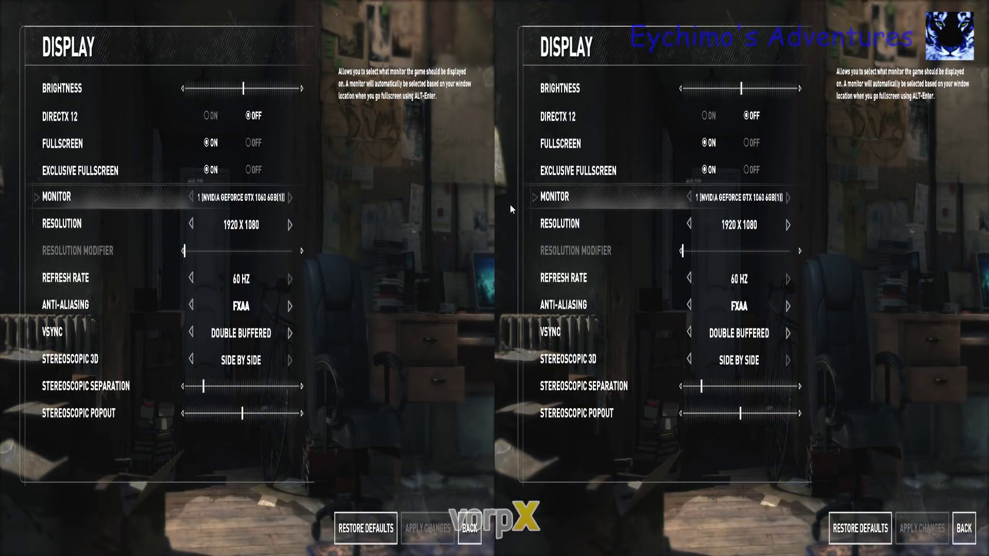
{"action": "key", "text": "Down"}
{"action": "key", "text": "Down"}
{"action": "key", "text": "Down"}
{"action": "key", "text": "Down"}
{"action": "key", "text": "Down"}
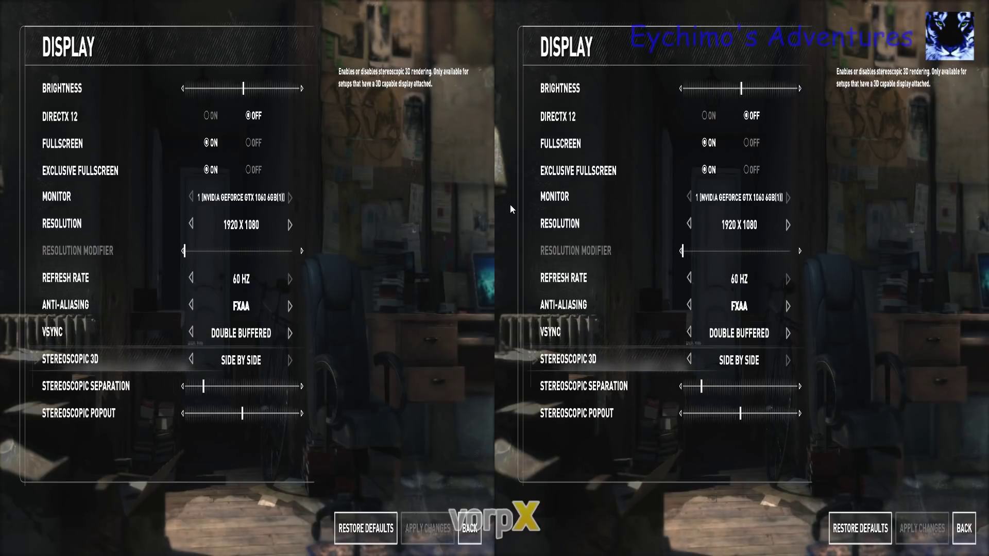
Review the Stereoscopic Separation and Stereoscopic Popout settings, then leave the Display options without changes
{"action": "key", "text": "Down"}
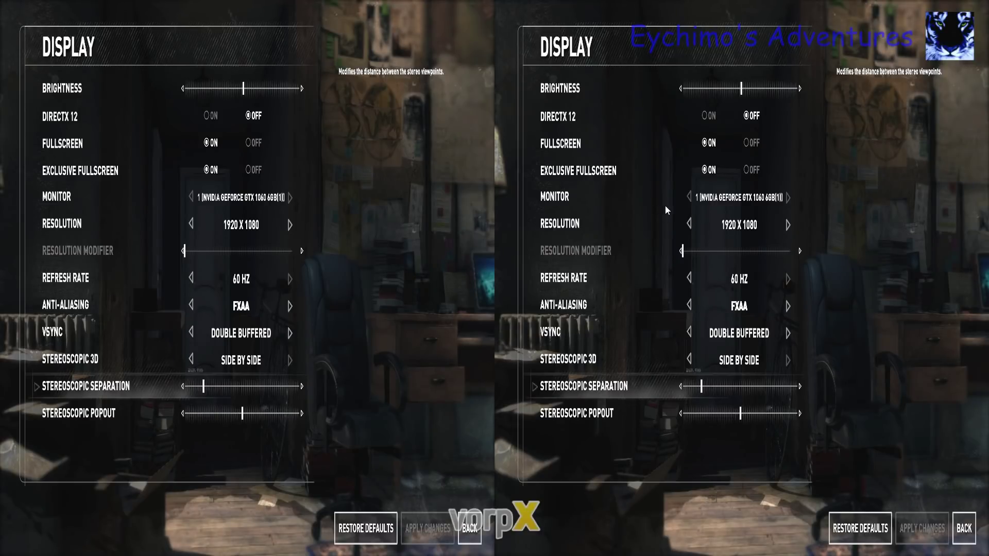
{"action": "key", "text": "Down"}
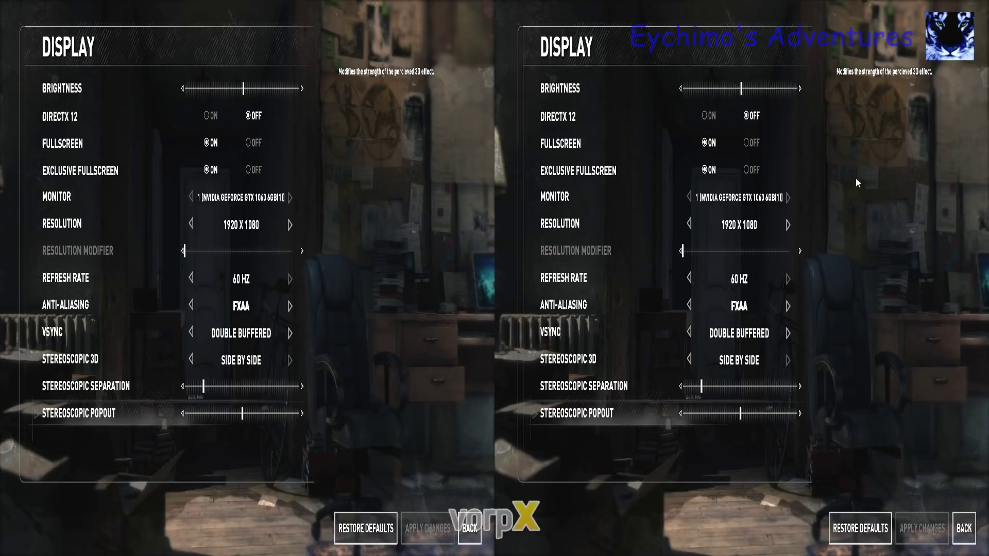
{"action": "left_click", "coordinate": [922, 528]}
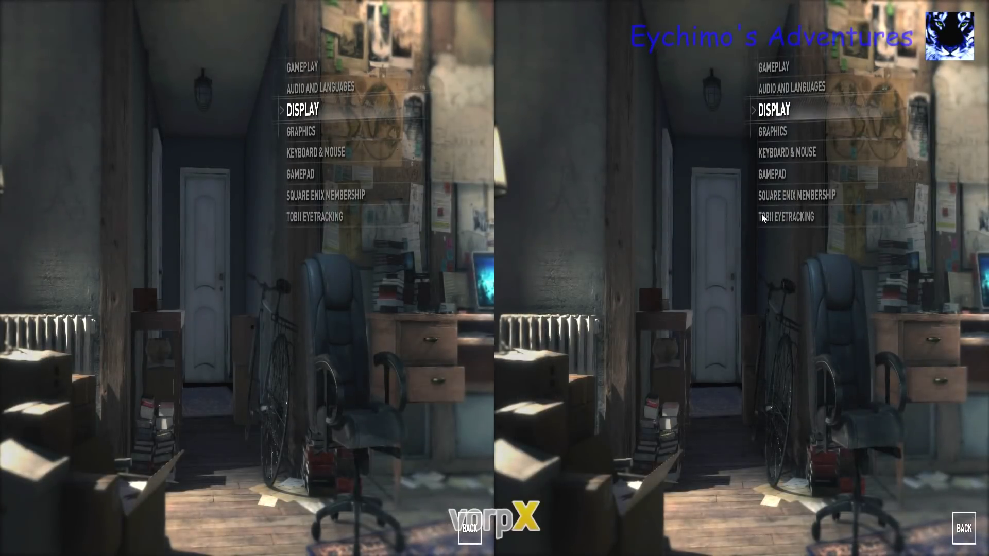
Review the game's Graphics options down to Vignette Blur, then return to the game's main menu
{"action": "left_click", "coordinate": [776, 133]}
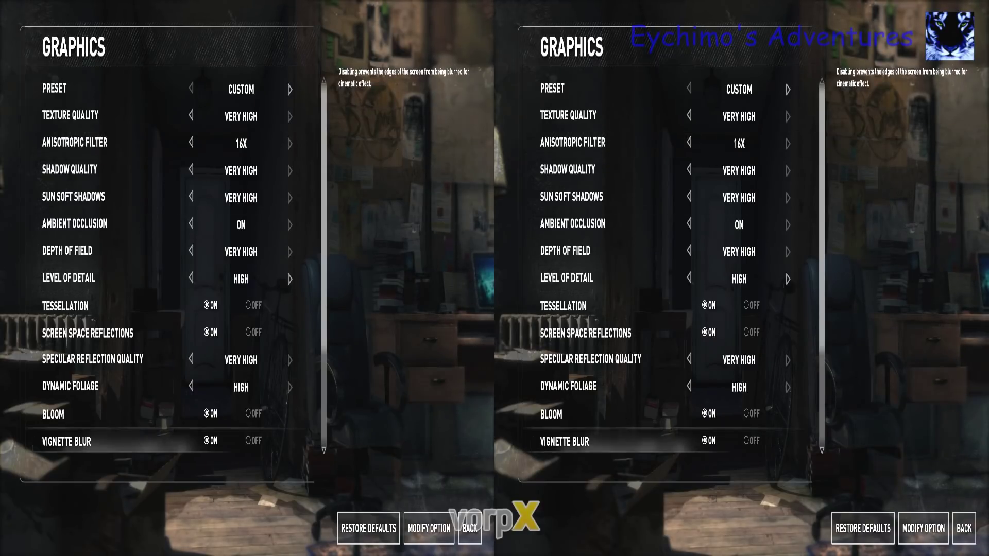
{"action": "left_click", "coordinate": [959, 531]}
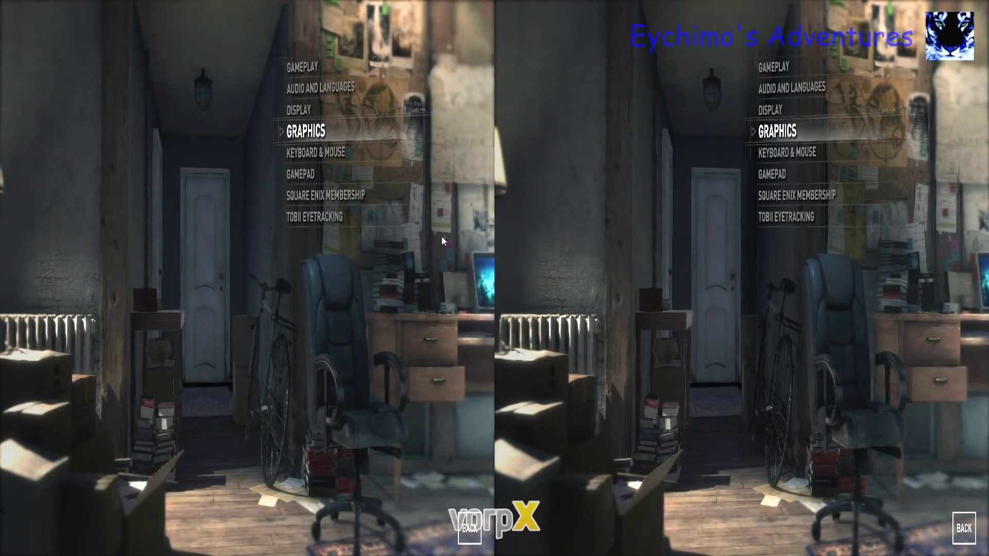
{"action": "key", "text": "Escape"}
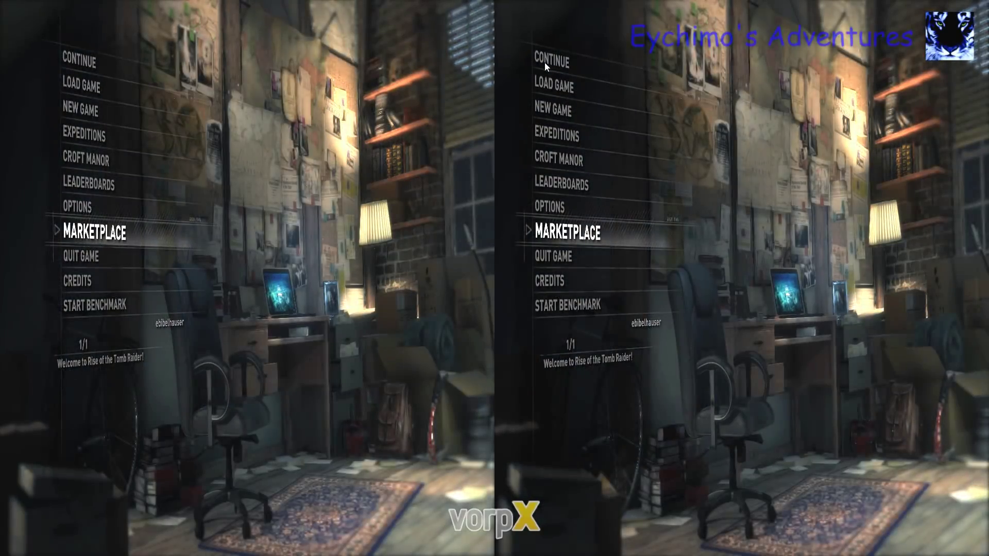
Highlight Continue in the game's main menu for the Glacial Cavern save
{"action": "key", "text": "Up"}
{"action": "key", "text": "Up"}
{"action": "key", "text": "Up"}
{"action": "key", "text": "Up"}
{"action": "key", "text": "Up"}
{"action": "key", "text": "Up"}
{"action": "key", "text": "Up"}
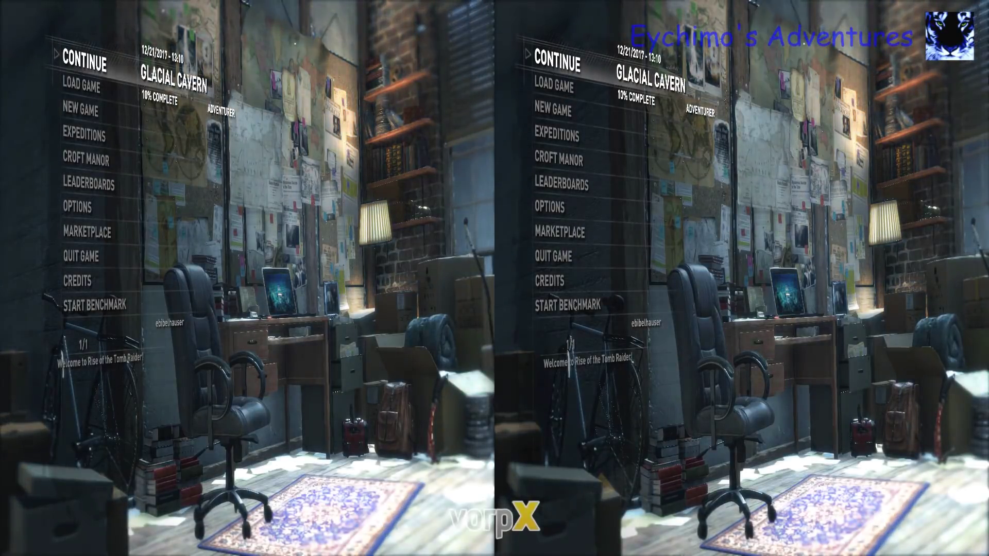
{"action": "key", "text": "Down"}
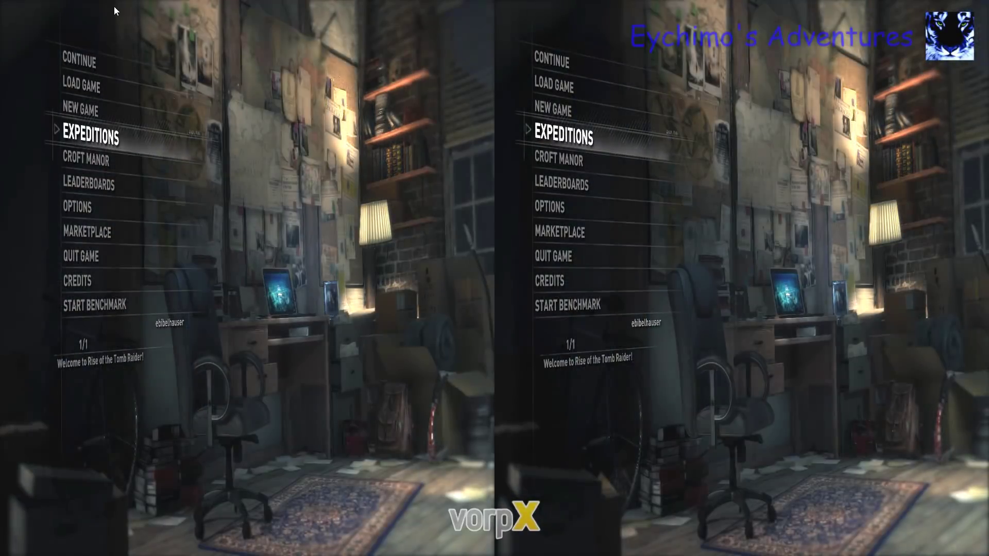
{"action": "key", "text": "Up"}
{"action": "key", "text": "Up"}
{"action": "key", "text": "Up"}
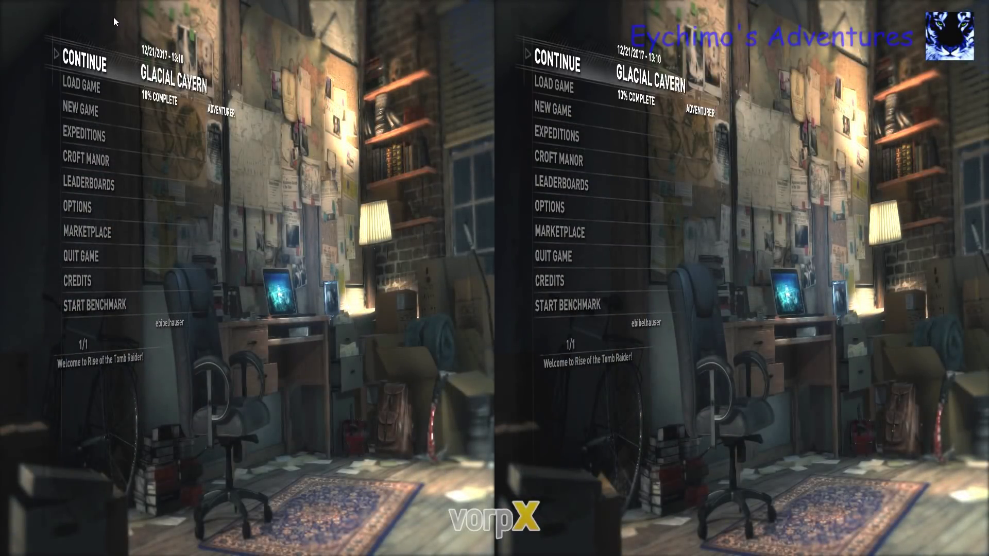